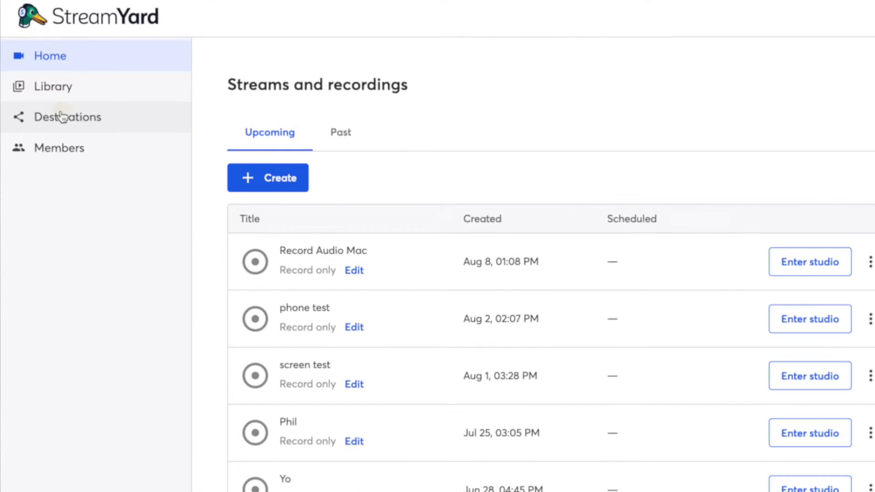
Check the connected streaming destinations, then start creating a new live stream
{"action": "left_click", "coordinate": [62, 117]}
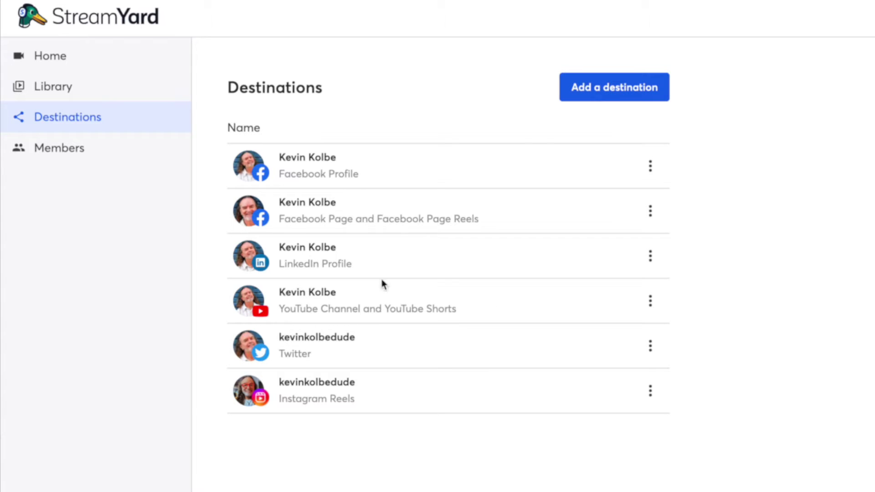
{"action": "left_click", "coordinate": [608, 88]}
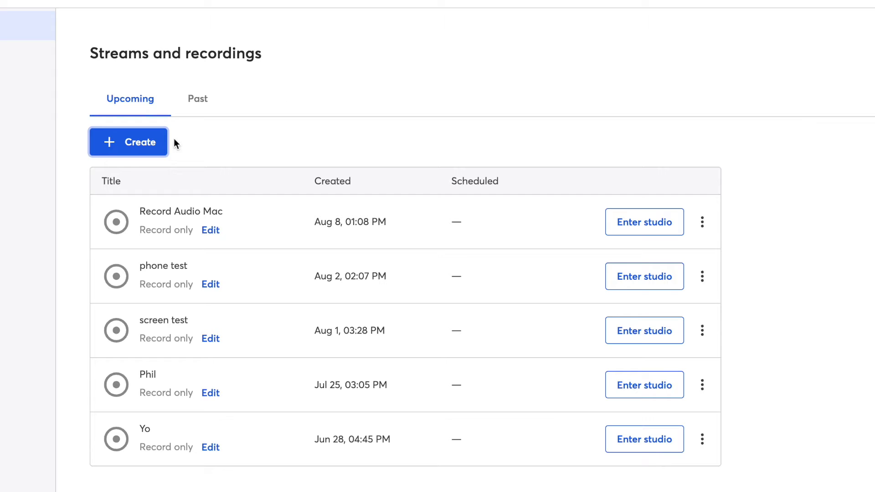
{"action": "left_click", "coordinate": [143, 140]}
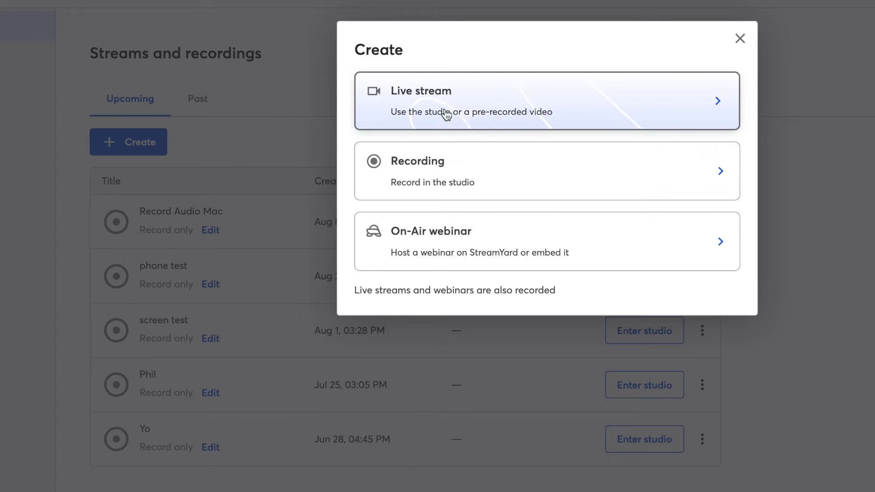
{"action": "left_click", "coordinate": [467, 112]}
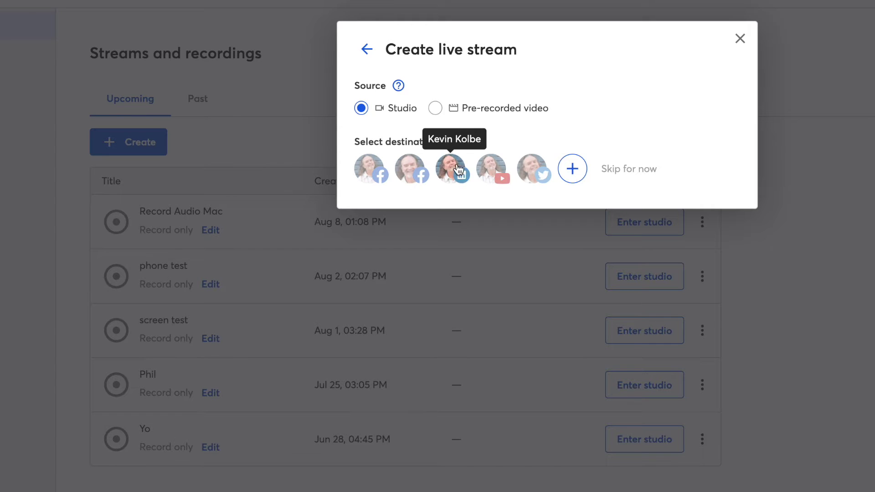
Send the stream to Facebook and YouTube, titled Hey World with description Saying hey
{"action": "left_click", "coordinate": [380, 175]}
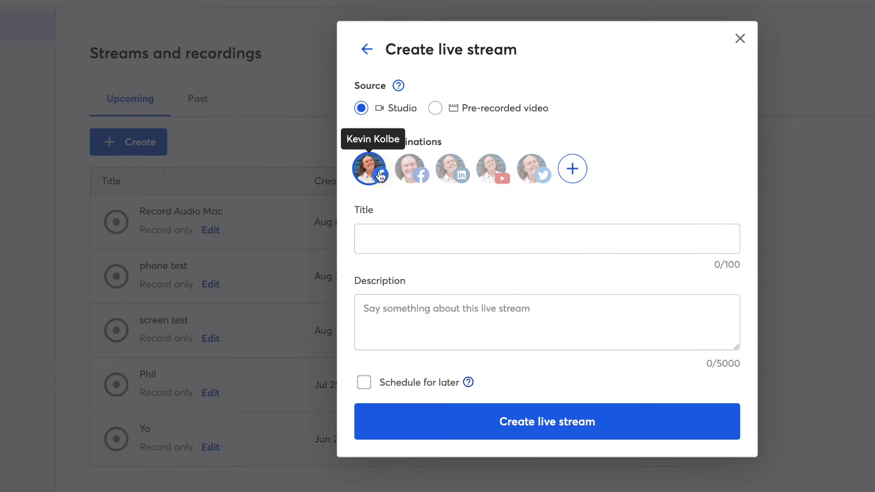
{"action": "left_click", "coordinate": [500, 180]}
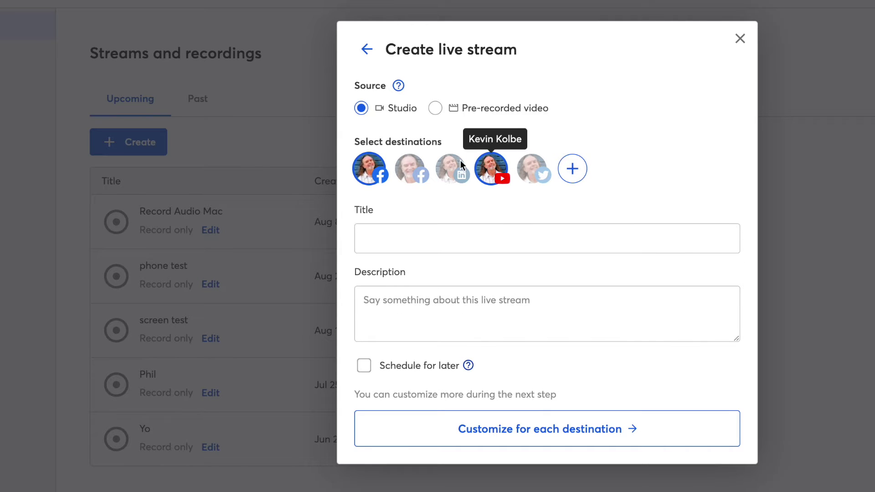
{"action": "left_click", "coordinate": [441, 242]}
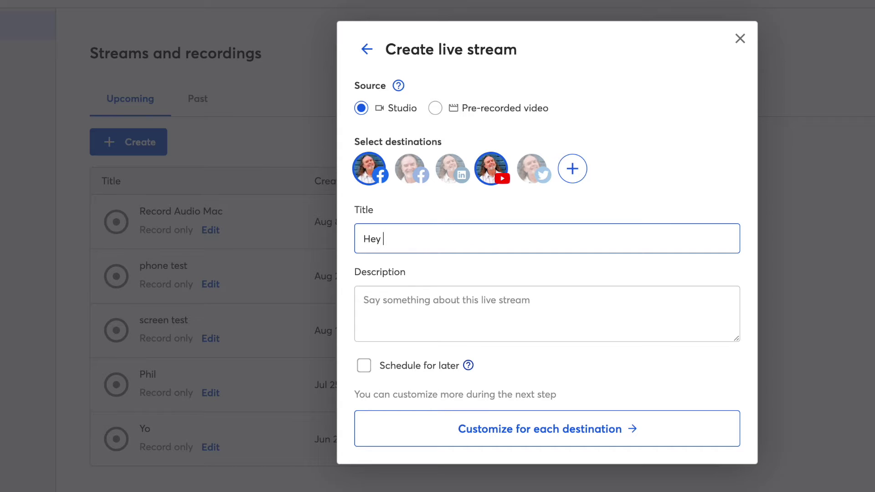
{"action": "left_click", "coordinate": [449, 301]}
{"action": "type", "text": "Saying hey"}
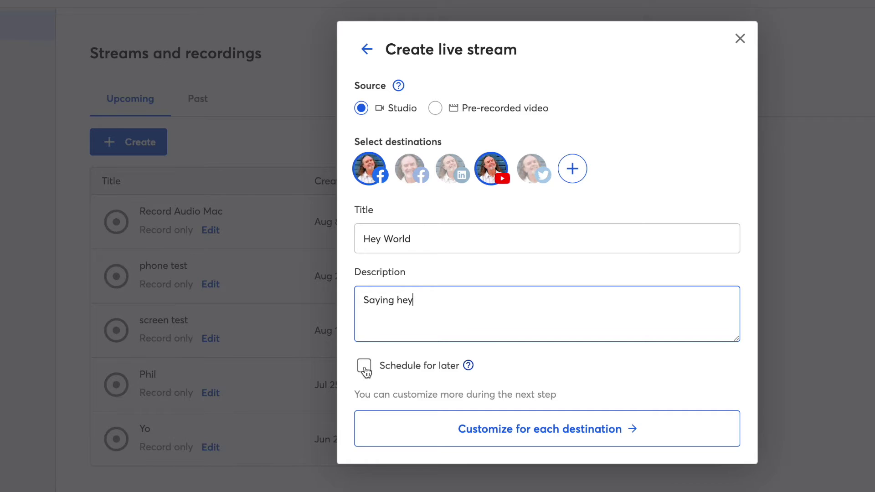
Review the Facebook and YouTube stream details, then create the Hey World live stream
{"action": "left_click", "coordinate": [574, 386]}
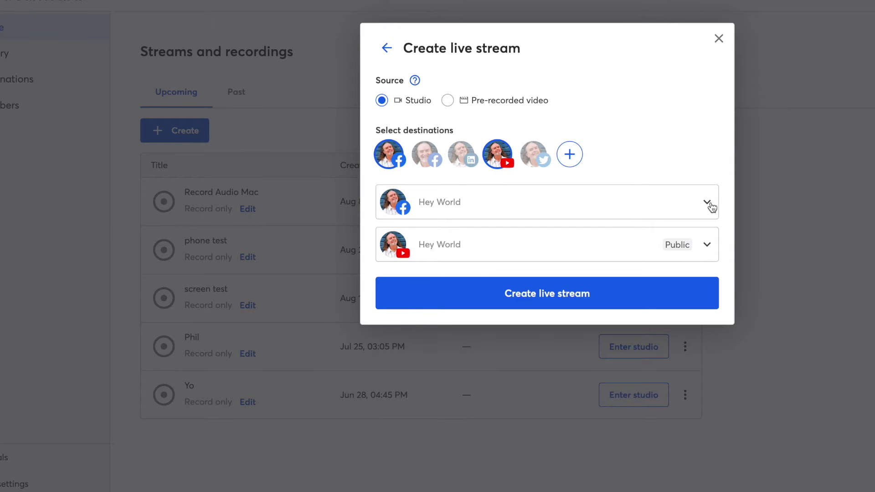
{"action": "left_click", "coordinate": [707, 203]}
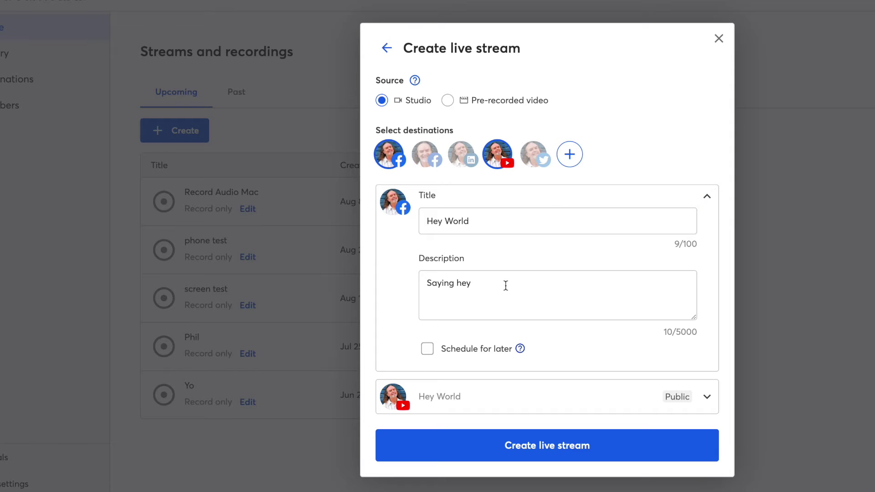
{"action": "left_click", "coordinate": [706, 205]}
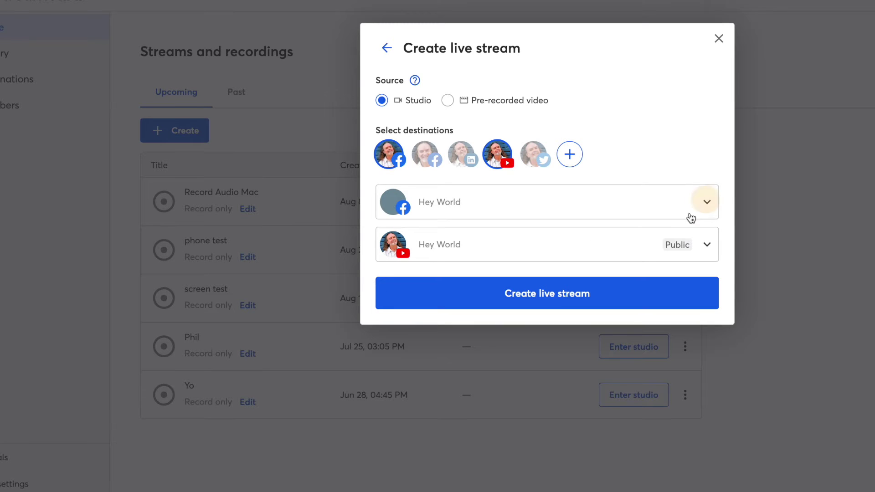
{"action": "left_click", "coordinate": [708, 245]}
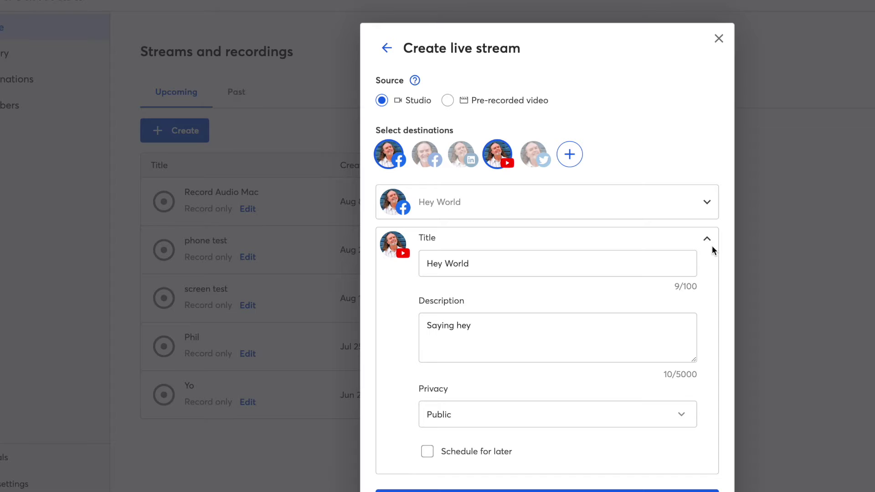
{"action": "left_click", "coordinate": [710, 244]}
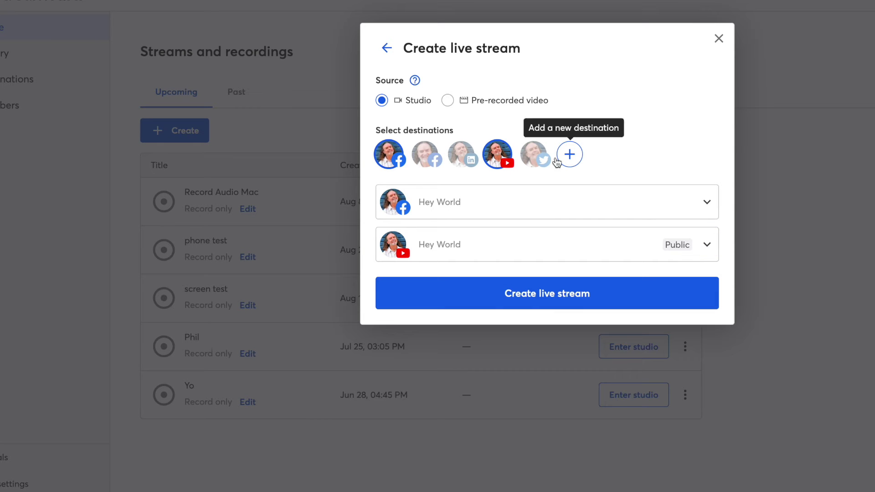
{"action": "left_click", "coordinate": [546, 294]}
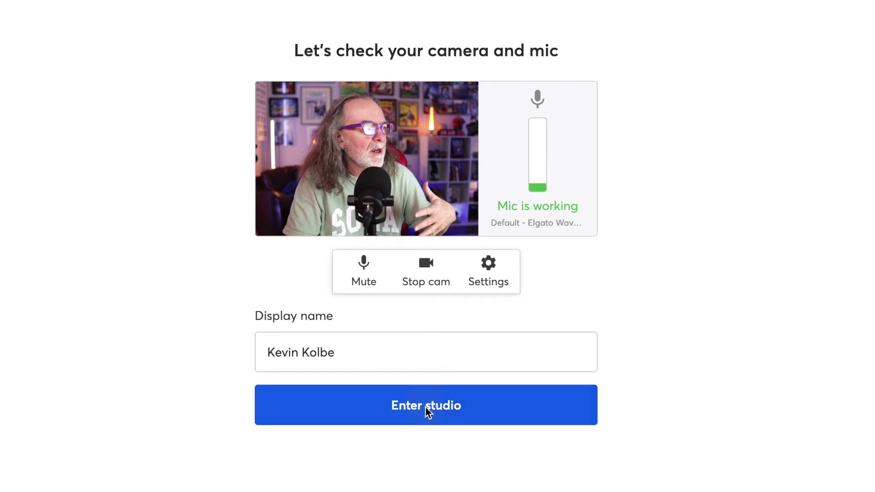
Enter the studio, put the webcam on stage, and check the YouTube and Facebook destination status
{"action": "left_click", "coordinate": [450, 412]}
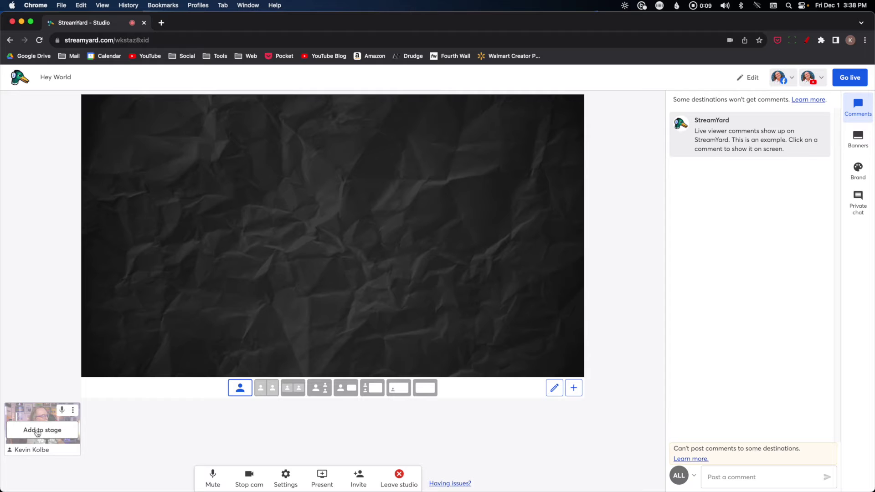
{"action": "left_click", "coordinate": [37, 431]}
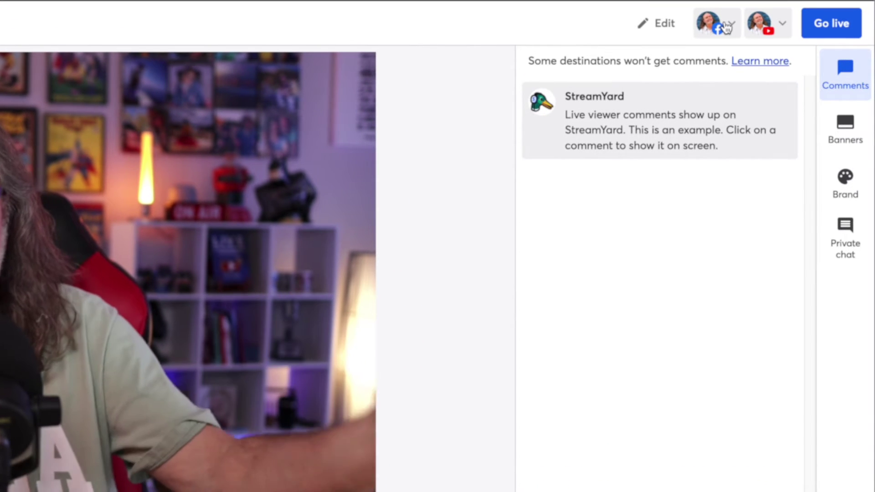
{"action": "left_click", "coordinate": [783, 26]}
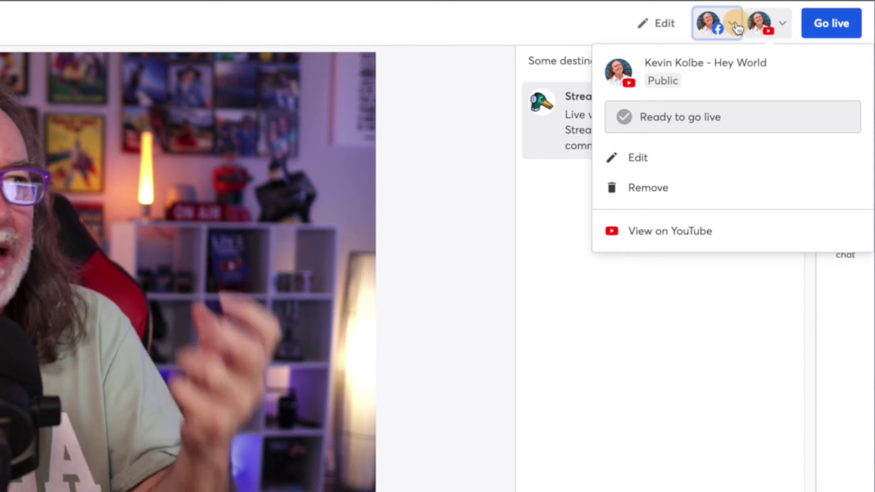
{"action": "left_click", "coordinate": [736, 27]}
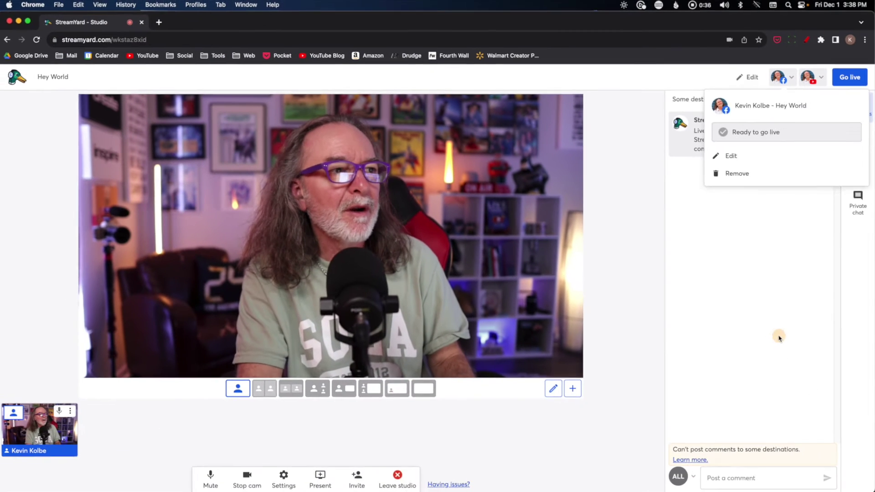
{"action": "left_click", "coordinate": [730, 421]}
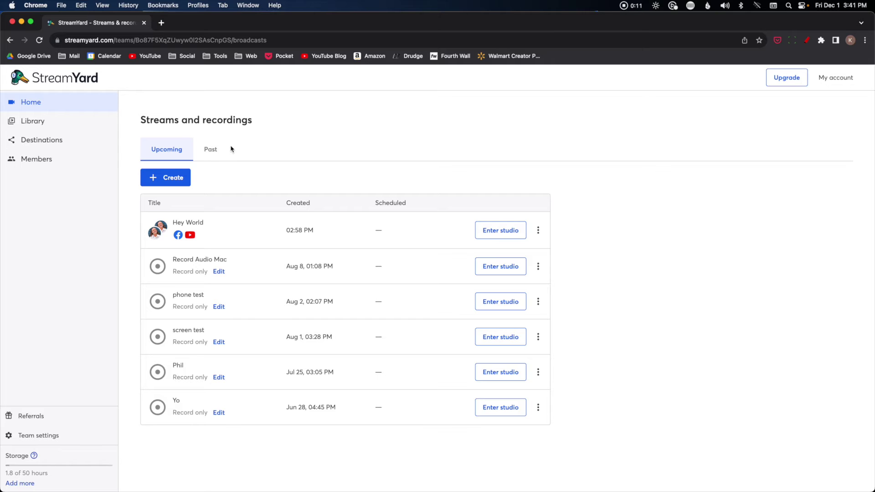
{"action": "left_click", "coordinate": [208, 150]}
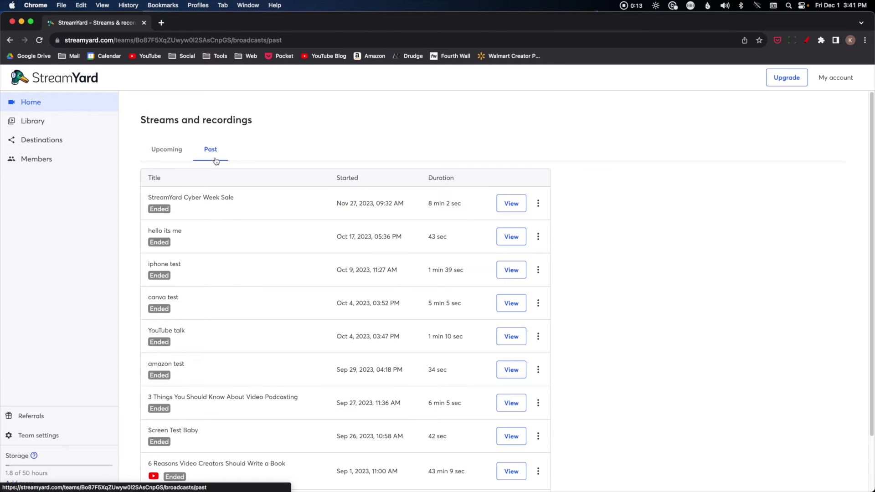
{"action": "scroll", "coordinate": [253, 258], "scroll_direction": "down", "scroll_amount": 3}
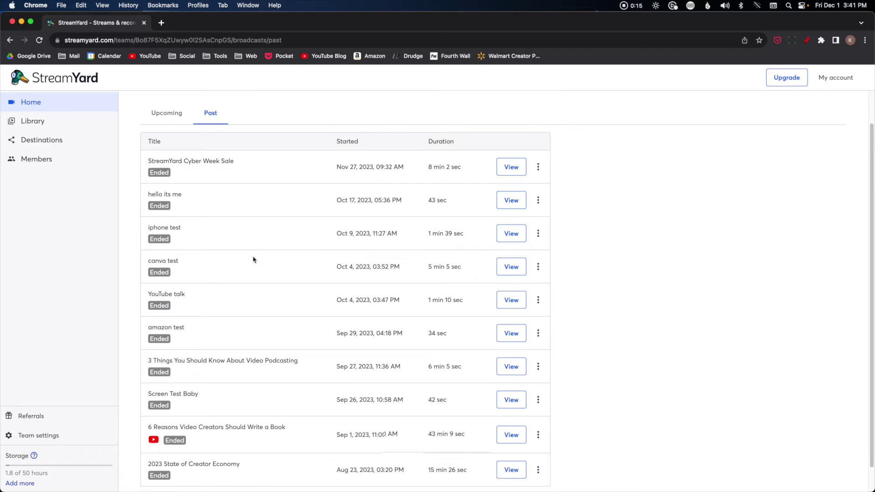
{"action": "scroll", "coordinate": [256, 256], "scroll_direction": "up", "scroll_amount": 3}
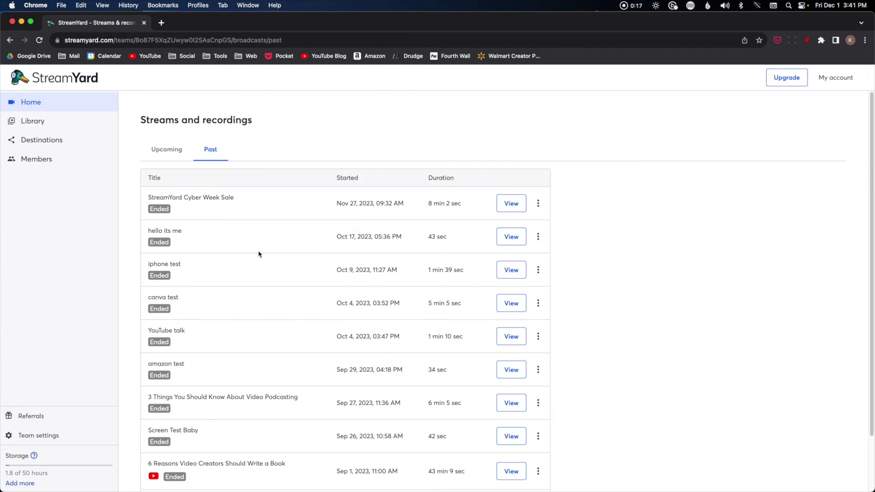
{"action": "left_click", "coordinate": [36, 125]}
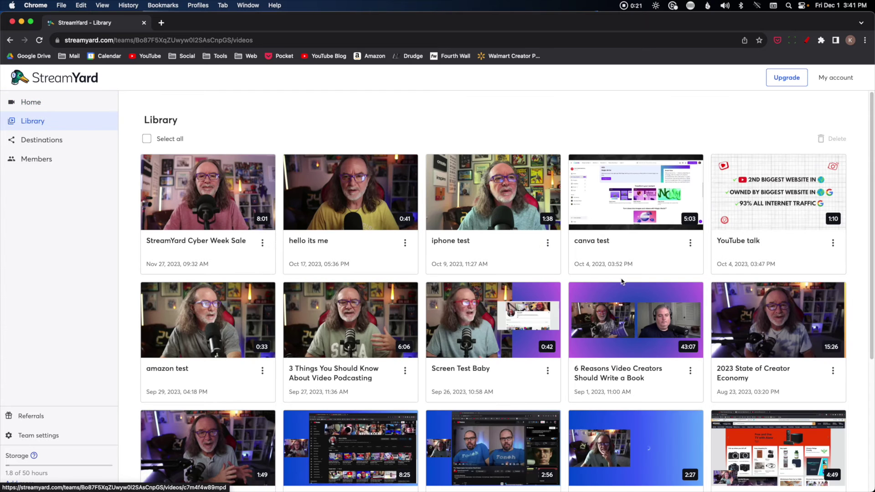
{"action": "scroll", "coordinate": [638, 351], "scroll_direction": "down", "scroll_amount": 1}
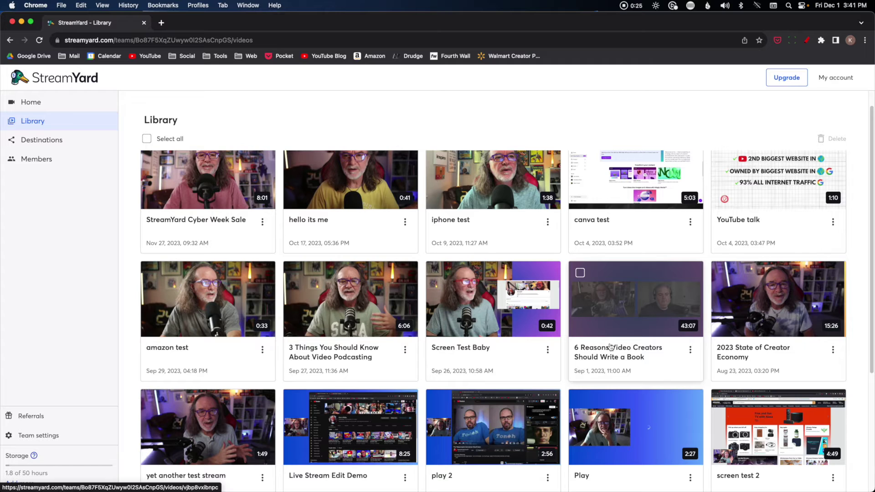
{"action": "scroll", "coordinate": [610, 345], "scroll_direction": "up", "scroll_amount": 1}
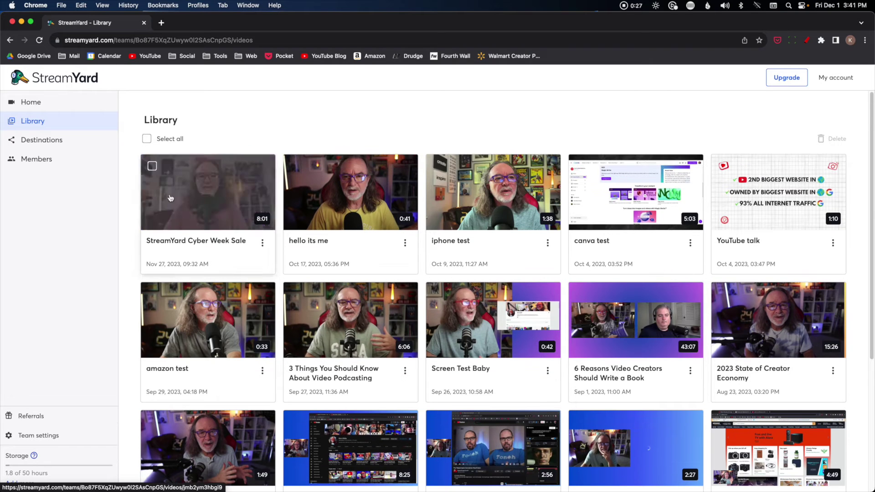
{"action": "left_click", "coordinate": [32, 110]}
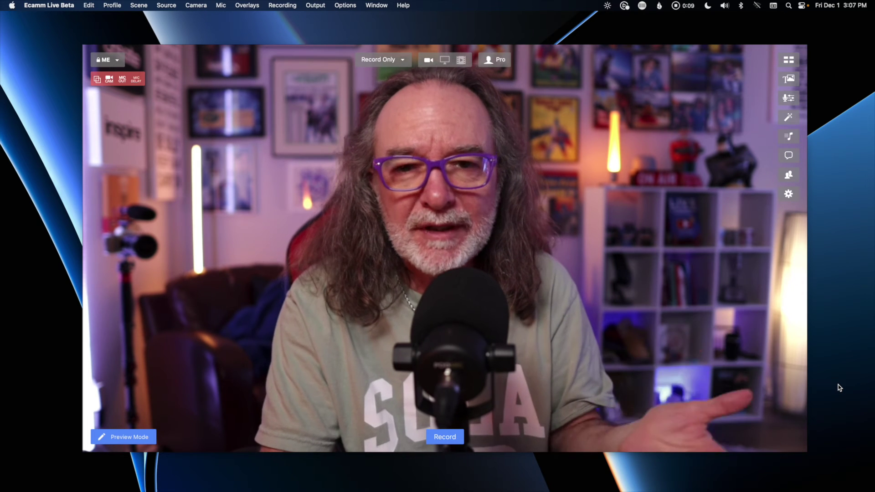
Open Ecamm Live Preferences to the Destinations tab listing six connected destinations
{"action": "left_click", "coordinate": [789, 194]}
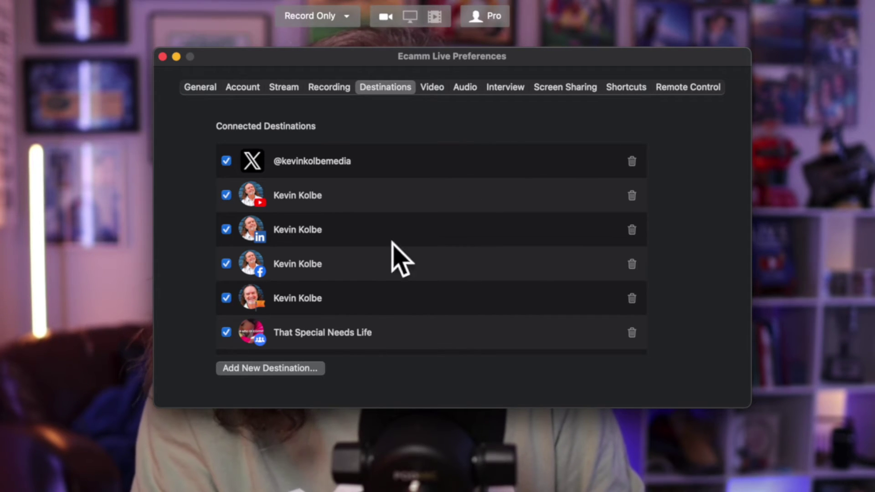
View the platforms available as new destinations, cancel without adding one, and close Preferences
{"action": "left_click", "coordinate": [289, 367]}
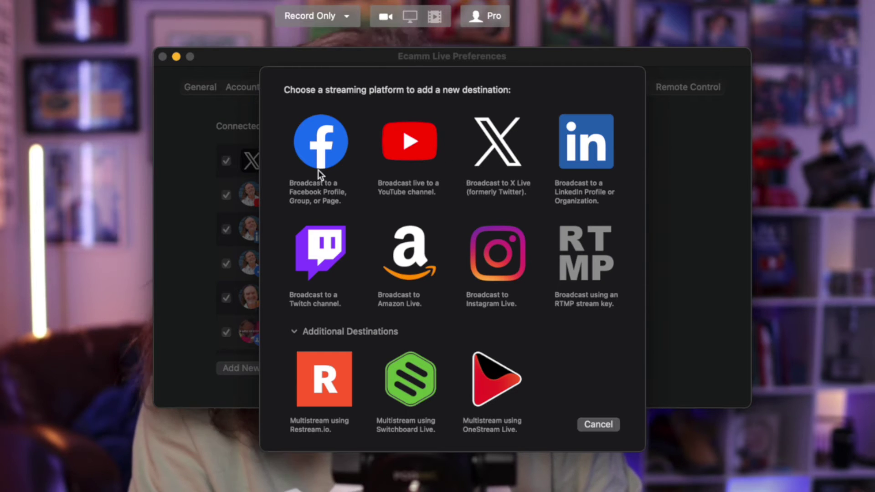
{"action": "left_click", "coordinate": [611, 423]}
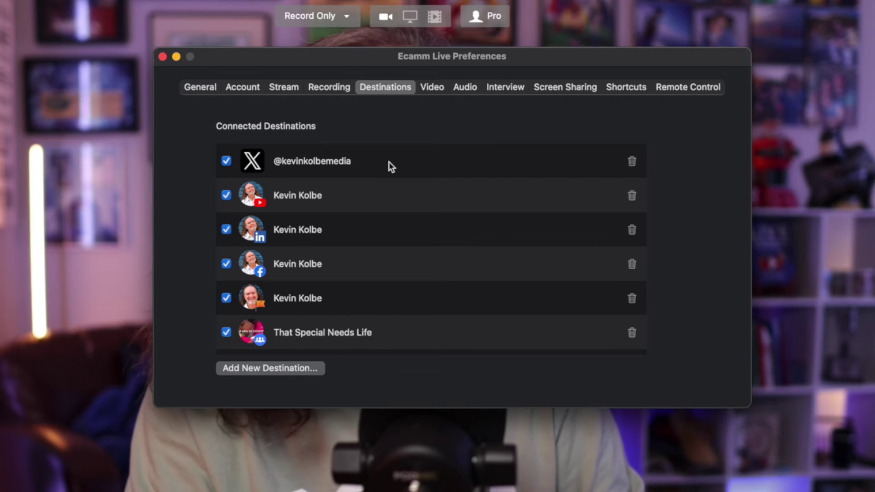
{"action": "left_click", "coordinate": [162, 56]}
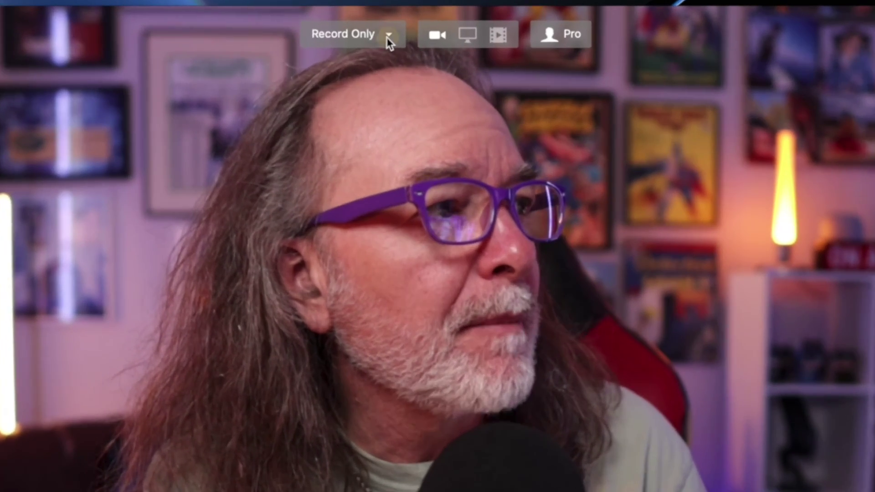
Change the output mode from Record Only to Stream & Record
{"action": "left_click", "coordinate": [396, 60]}
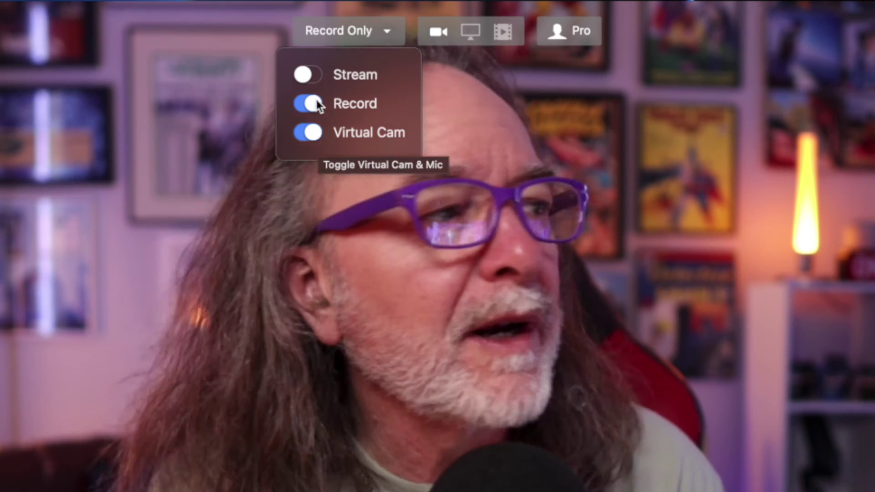
{"action": "left_click", "coordinate": [310, 76]}
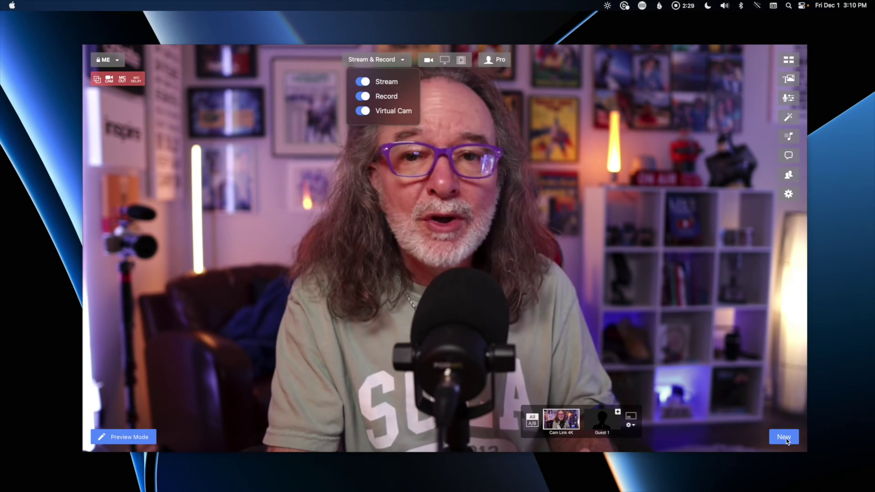
Start a new broadcast and add the Facebook profile as a second destination
{"action": "left_click", "coordinate": [787, 438]}
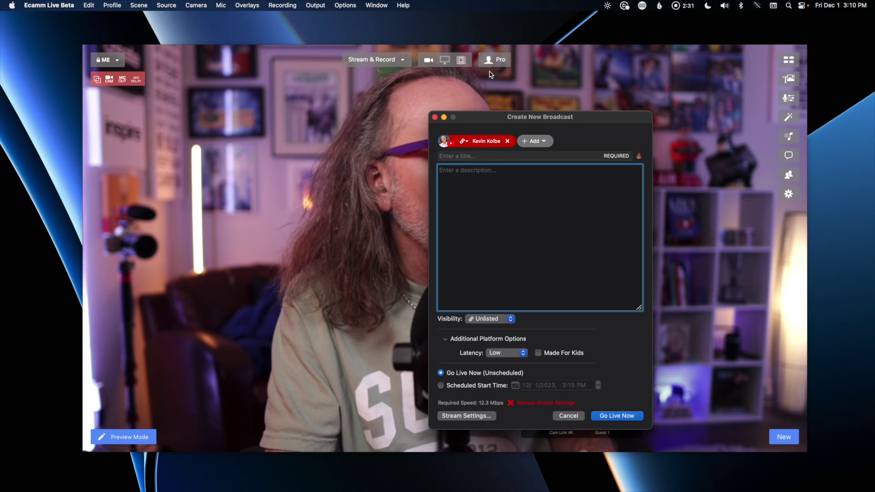
{"action": "left_click_drag", "start_coordinate": [557, 119], "coordinate": [461, 81]}
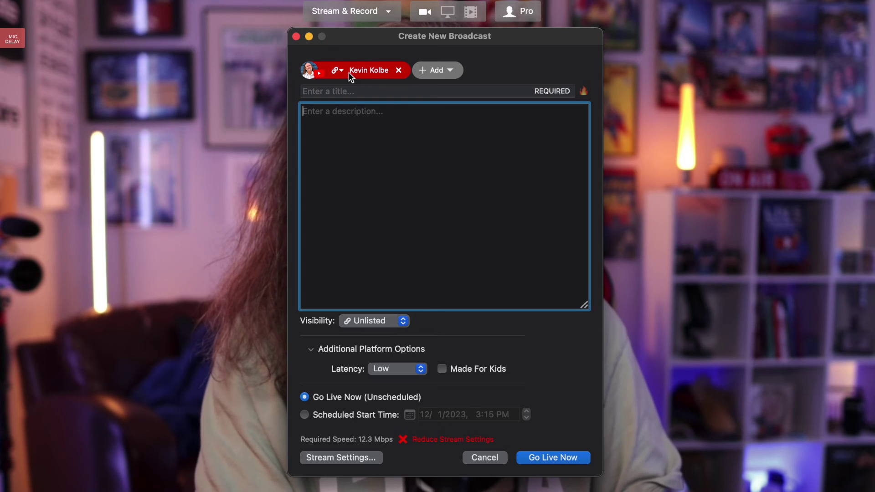
{"action": "left_click", "coordinate": [451, 71]}
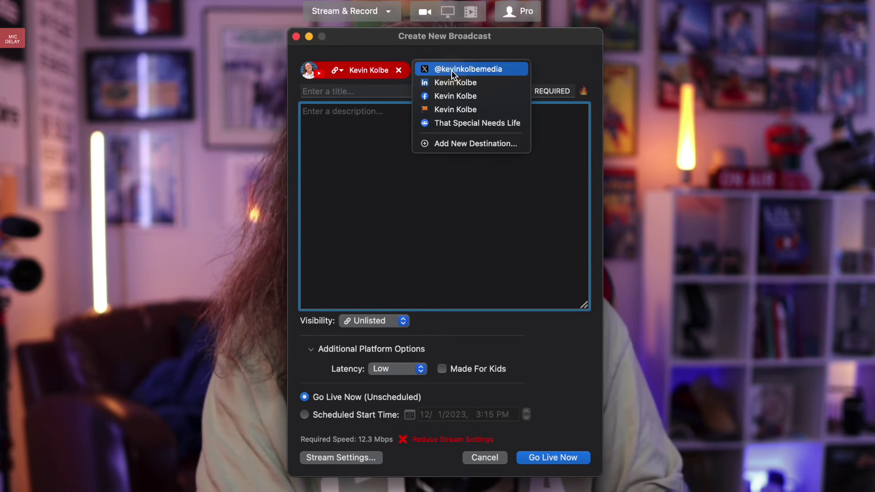
{"action": "left_click", "coordinate": [449, 94]}
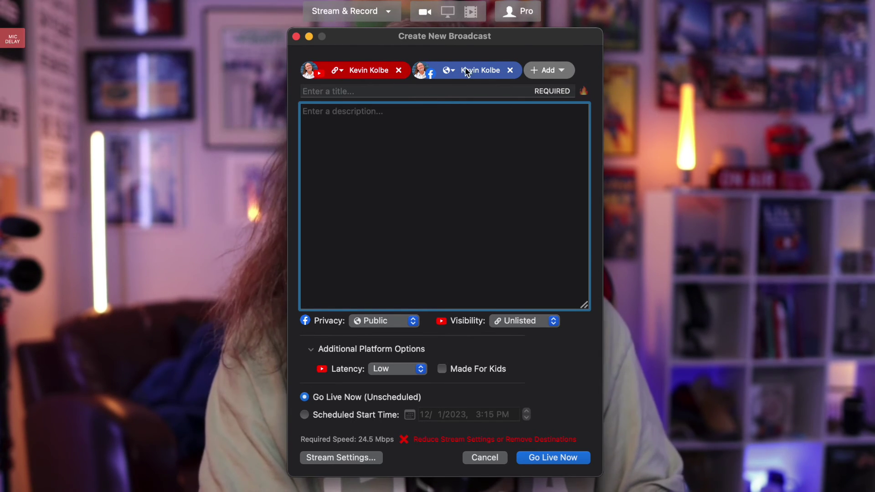
Enter the broadcast title Hello World and a description
{"action": "left_click", "coordinate": [380, 91]}
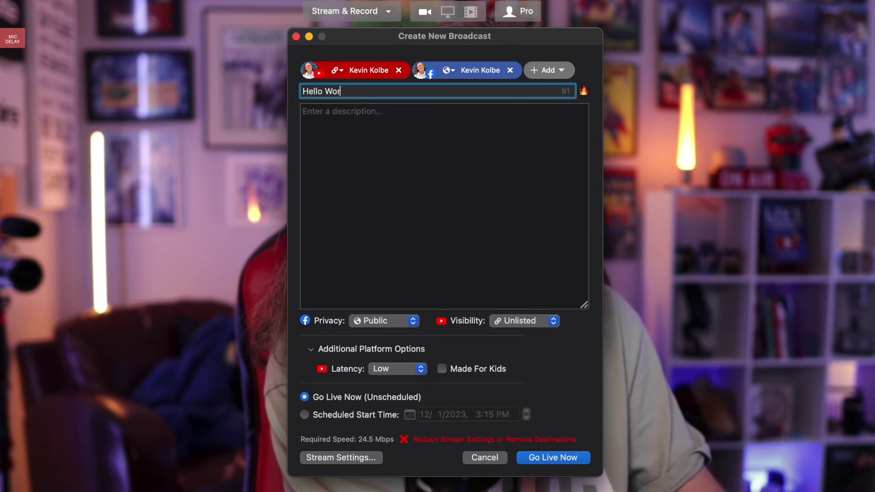
{"action": "left_click", "coordinate": [337, 117]}
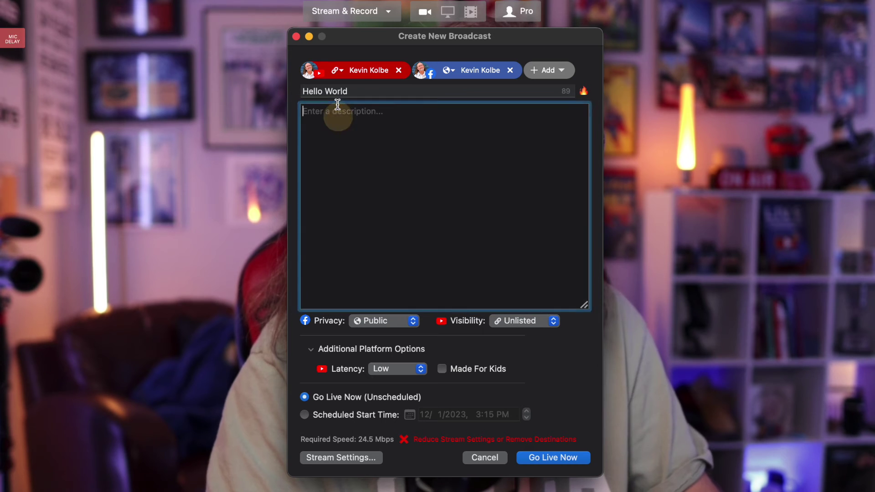
{"action": "type", "text": "say"}
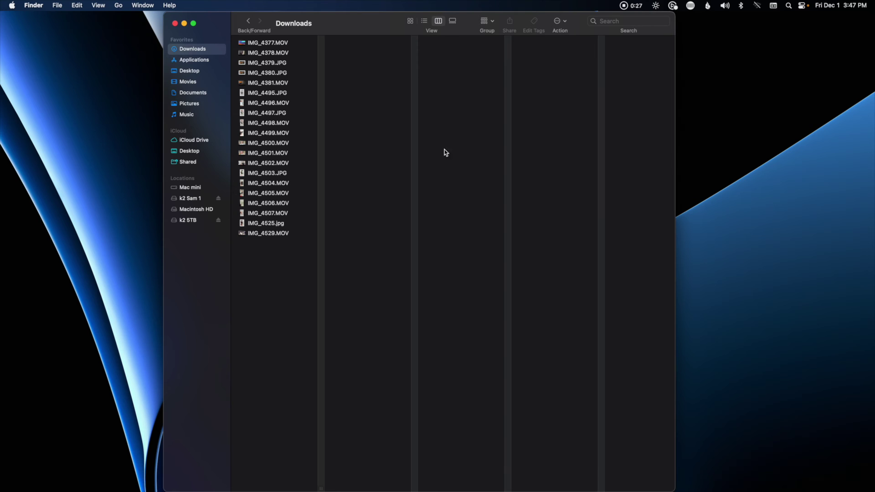
In Finder, go to the k2 5TB drive and open its Ecamm Recordings folder
{"action": "left_click", "coordinate": [182, 221]}
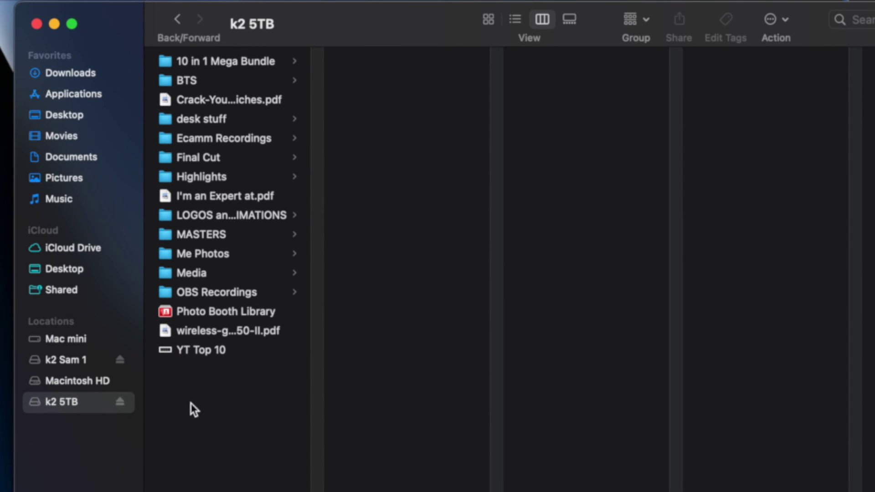
{"action": "left_click", "coordinate": [253, 139]}
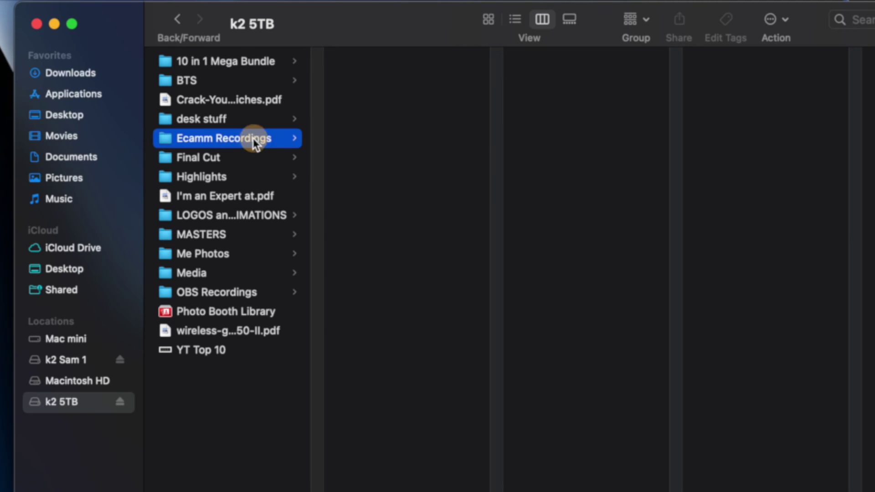